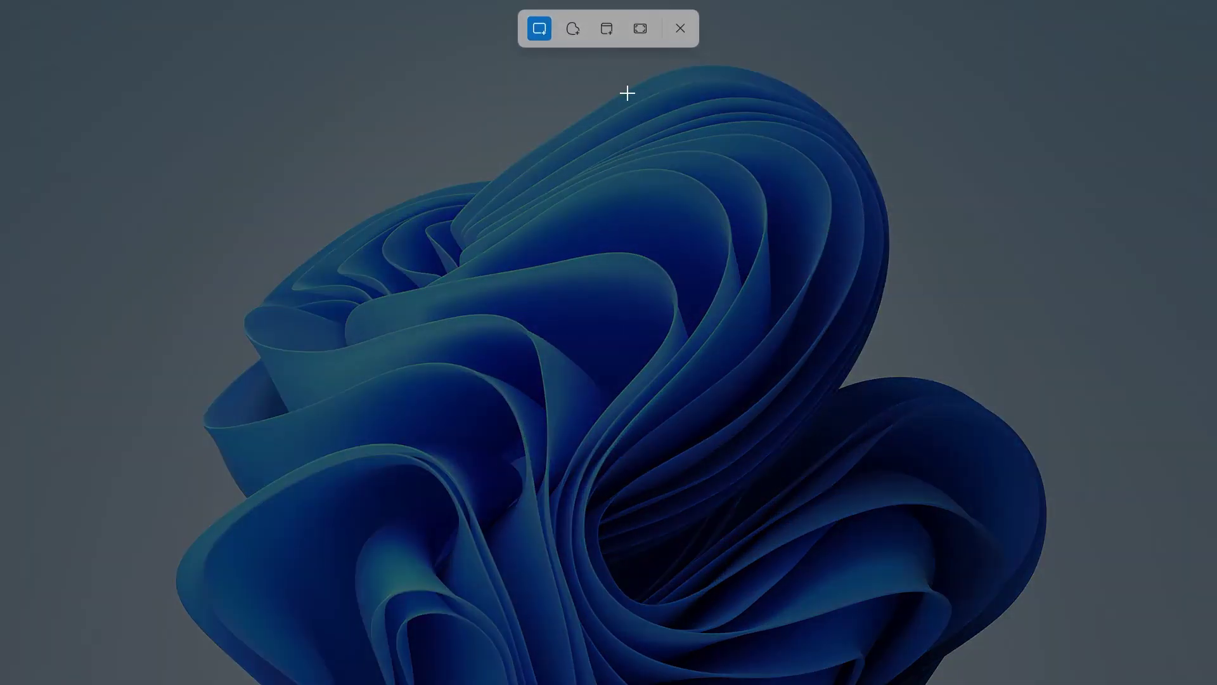
Capture the whole screen using the Fullscreen mode in the capture toolbar.
{"action": "left_click", "coordinate": [640, 29]}
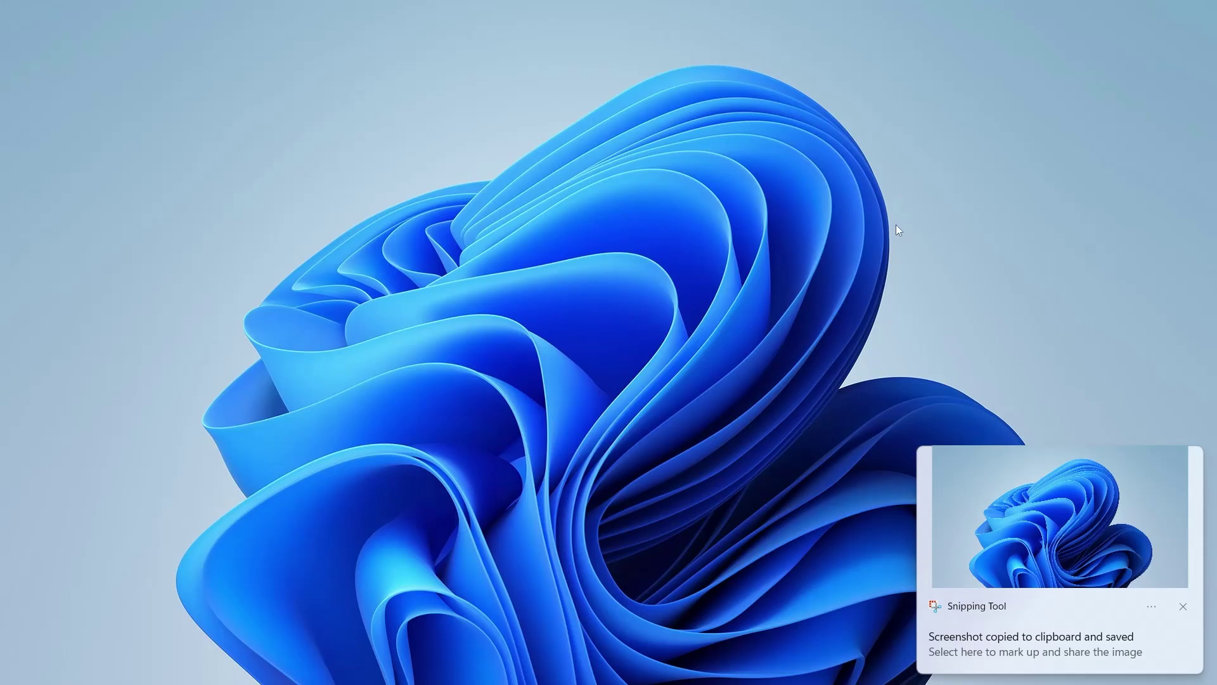
Start a new capture with Win+Shift+S and snip a rectangle over the upper-left wallpaper.
{"action": "key", "text": "super+shift+s"}
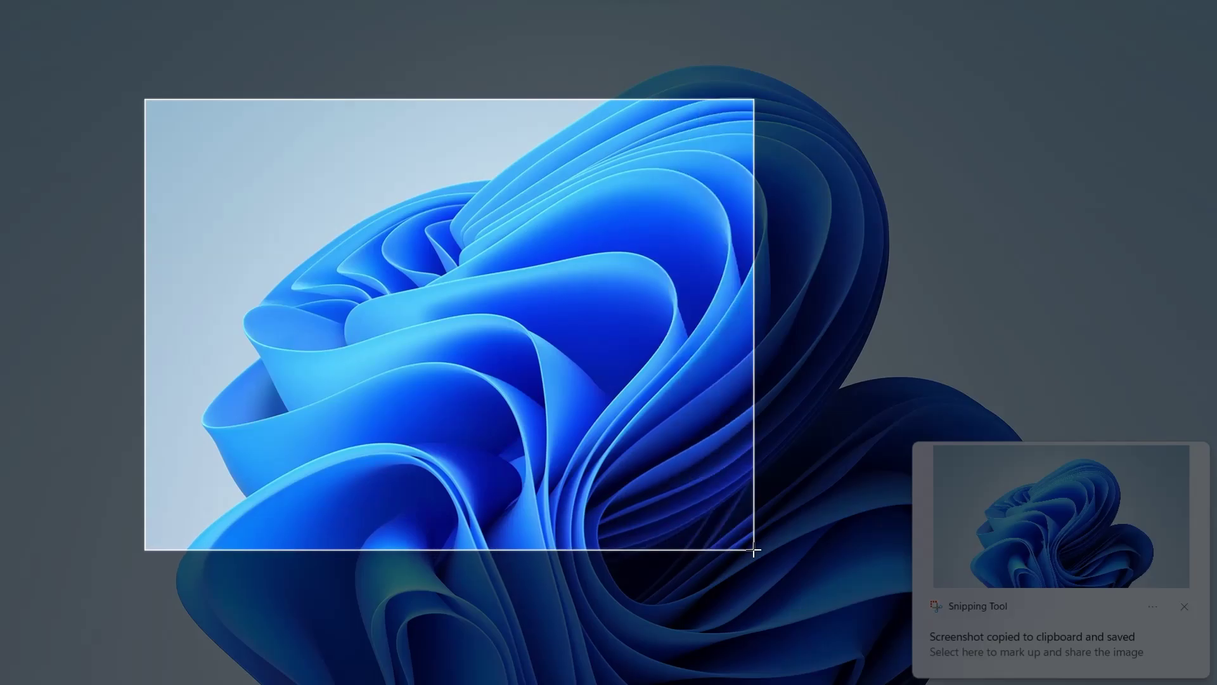
{"action": "left_click_drag", "start_coordinate": [144, 98], "coordinate": [755, 551]}
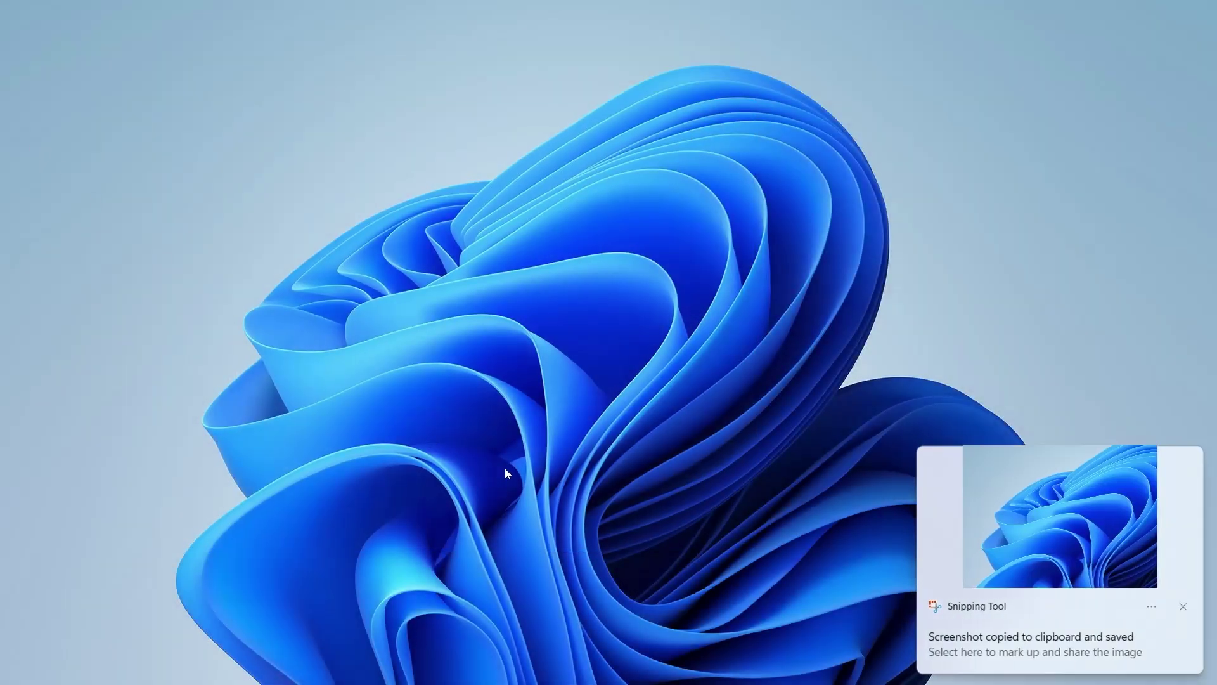
Open the captured region in the Snipping Tool editor from the notification preview.
{"action": "left_click", "coordinate": [1080, 521]}
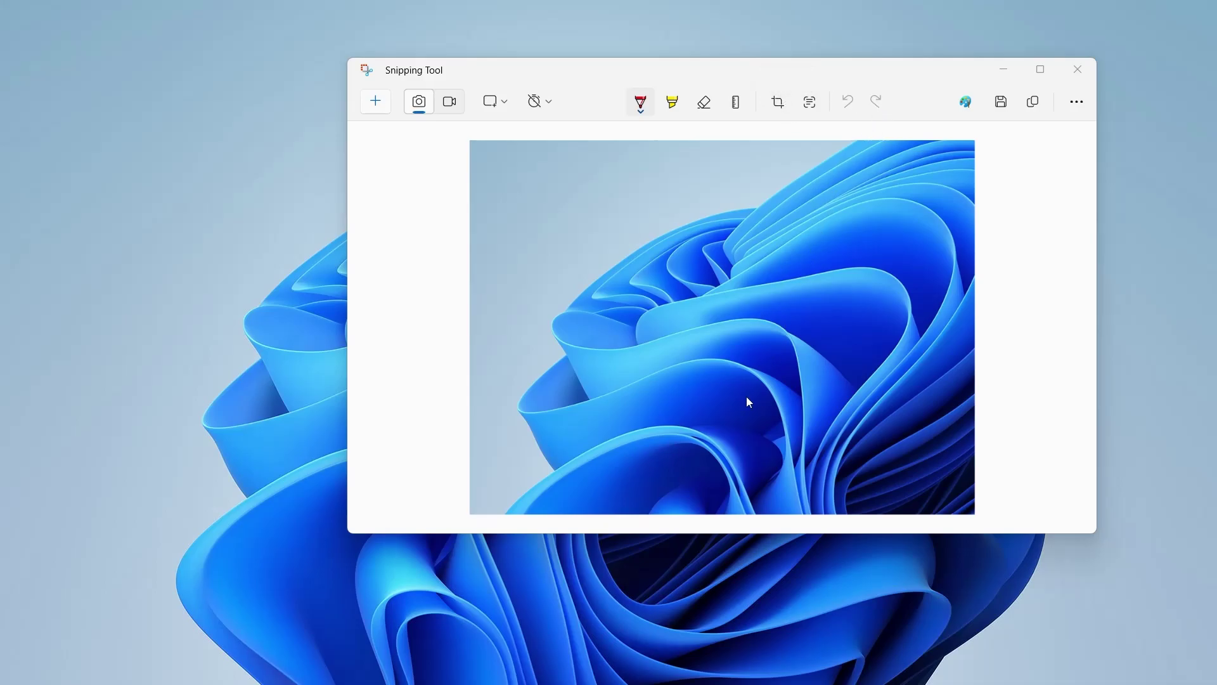
Check the two saved screenshots in Pictures > Screenshots, then minimize File Explorer.
{"action": "mouse_move", "coordinate": [645, 680]}
{"action": "left_click", "coordinate": [645, 666]}
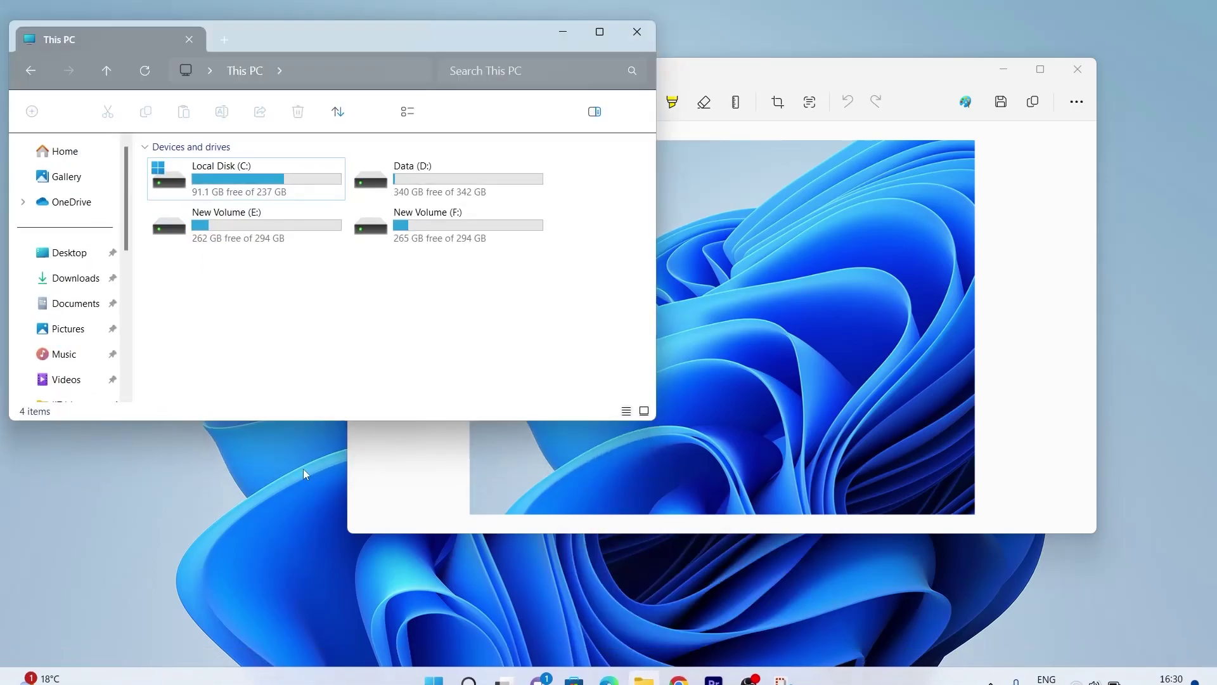
{"action": "left_click", "coordinate": [74, 328]}
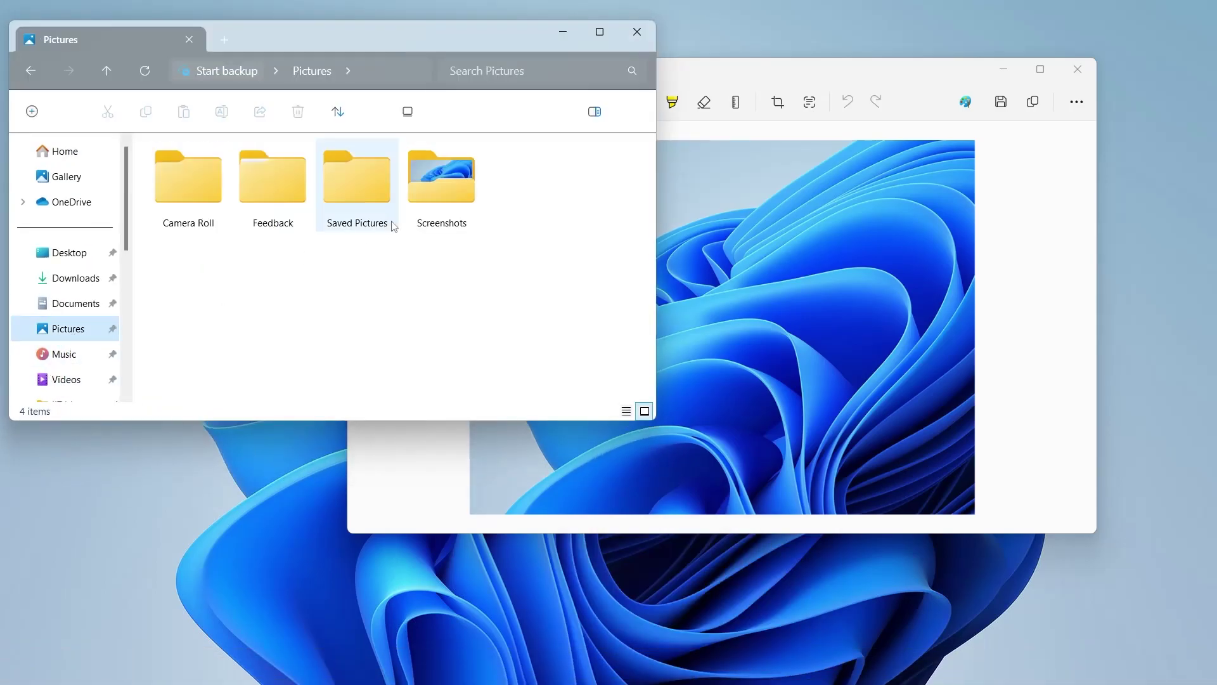
{"action": "left_click", "coordinate": [450, 196]}
{"action": "double_click", "coordinate": [450, 195]}
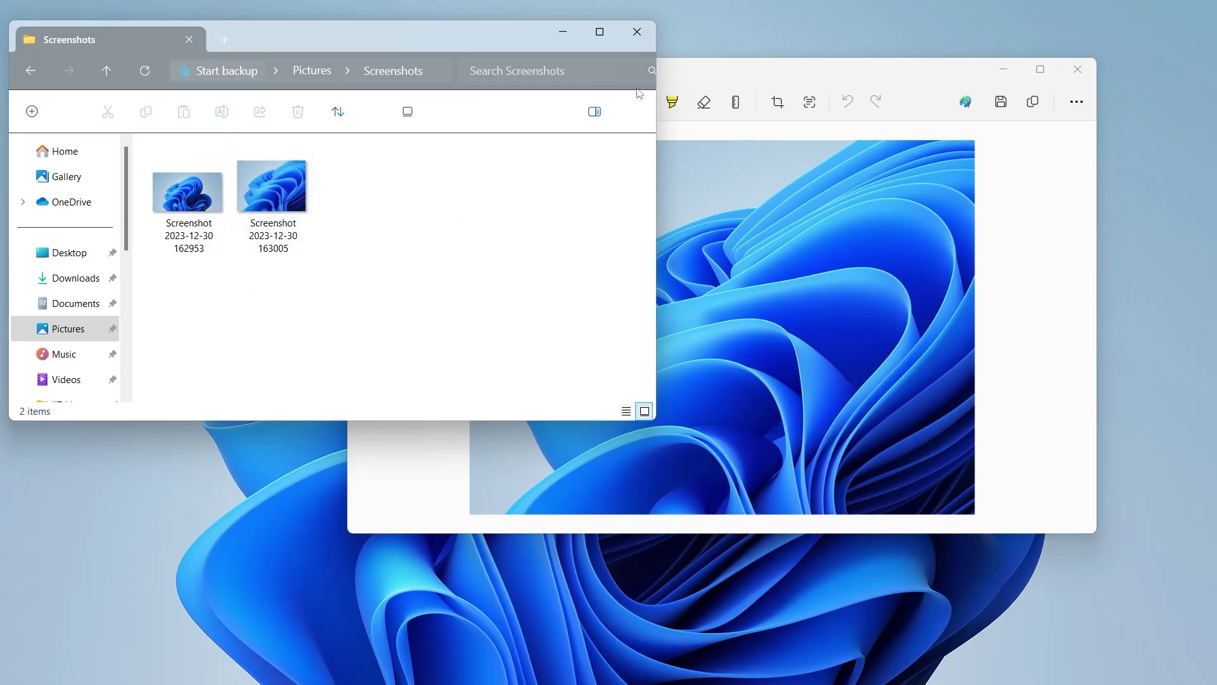
{"action": "left_click", "coordinate": [563, 32]}
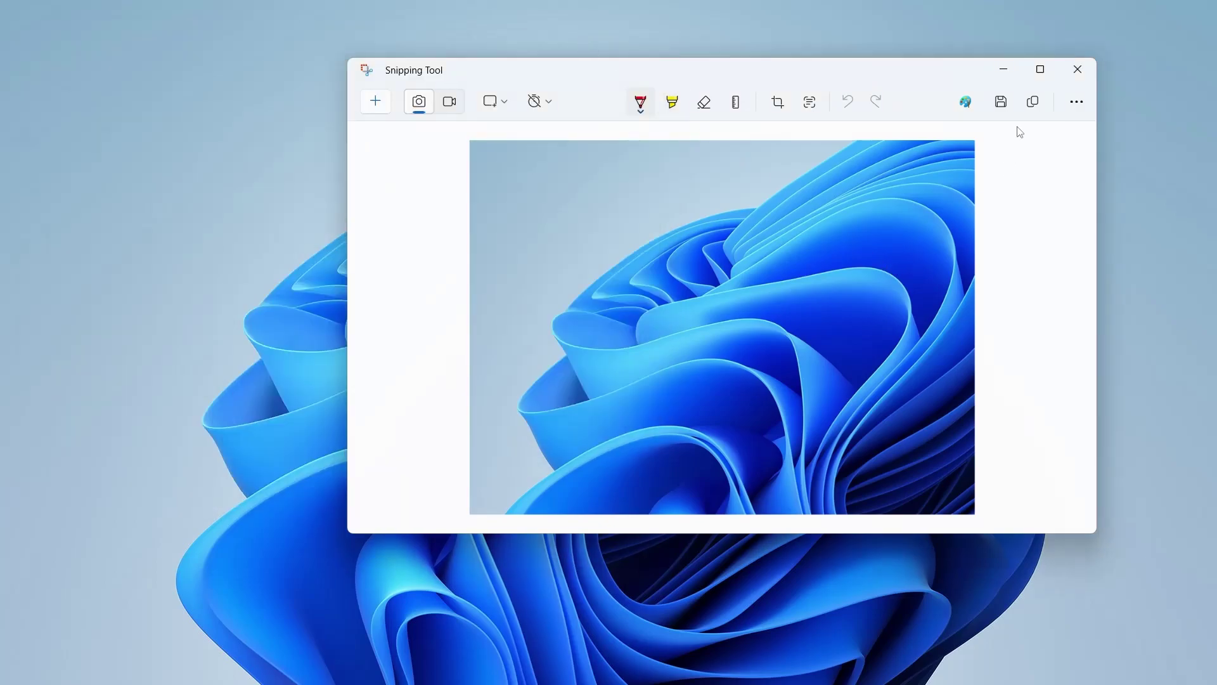
Save the region screenshot as a PNG to the Desktop via Save As.
{"action": "left_click", "coordinate": [1003, 102]}
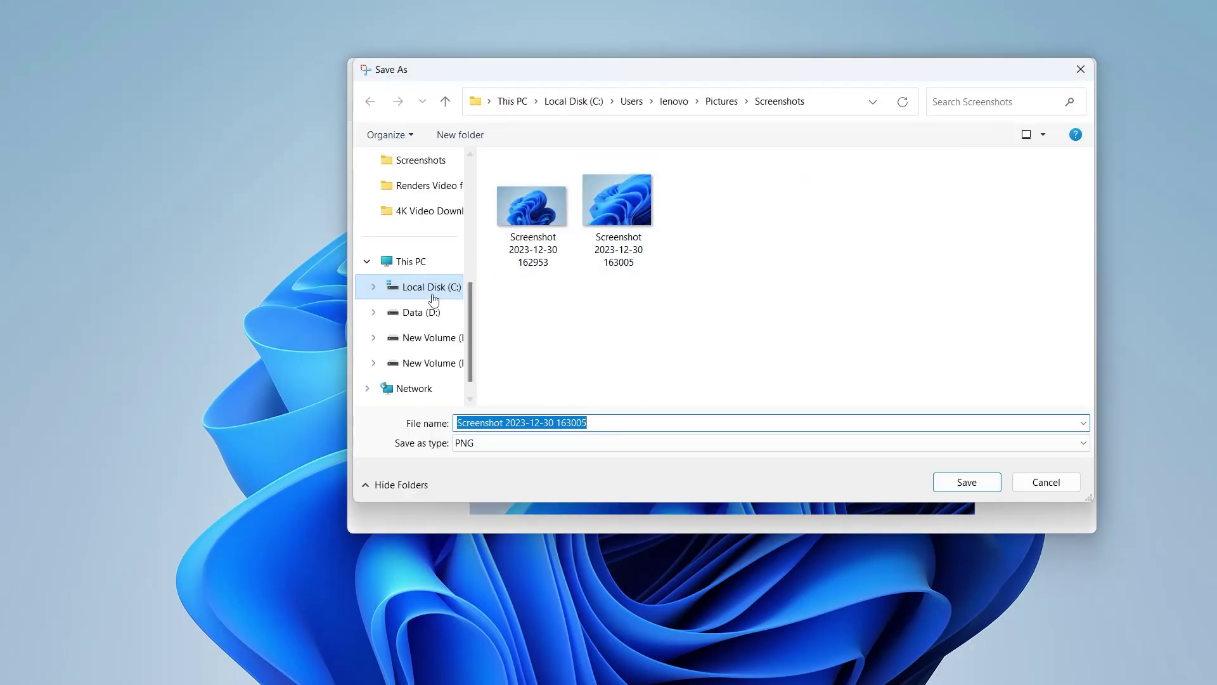
{"action": "scroll", "coordinate": [433, 299], "scroll_direction": "up", "scroll_amount": 1}
{"action": "scroll", "coordinate": [446, 319], "scroll_direction": "up", "scroll_amount": 1}
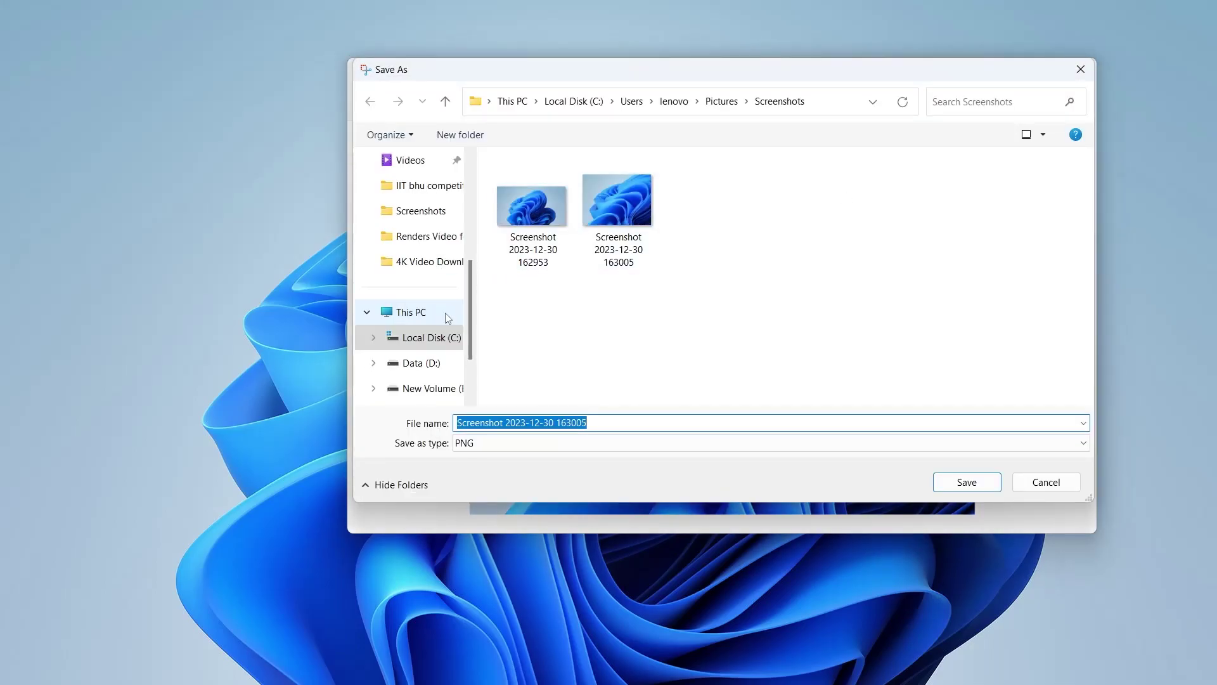
{"action": "scroll", "coordinate": [445, 315], "scroll_direction": "up", "scroll_amount": 3}
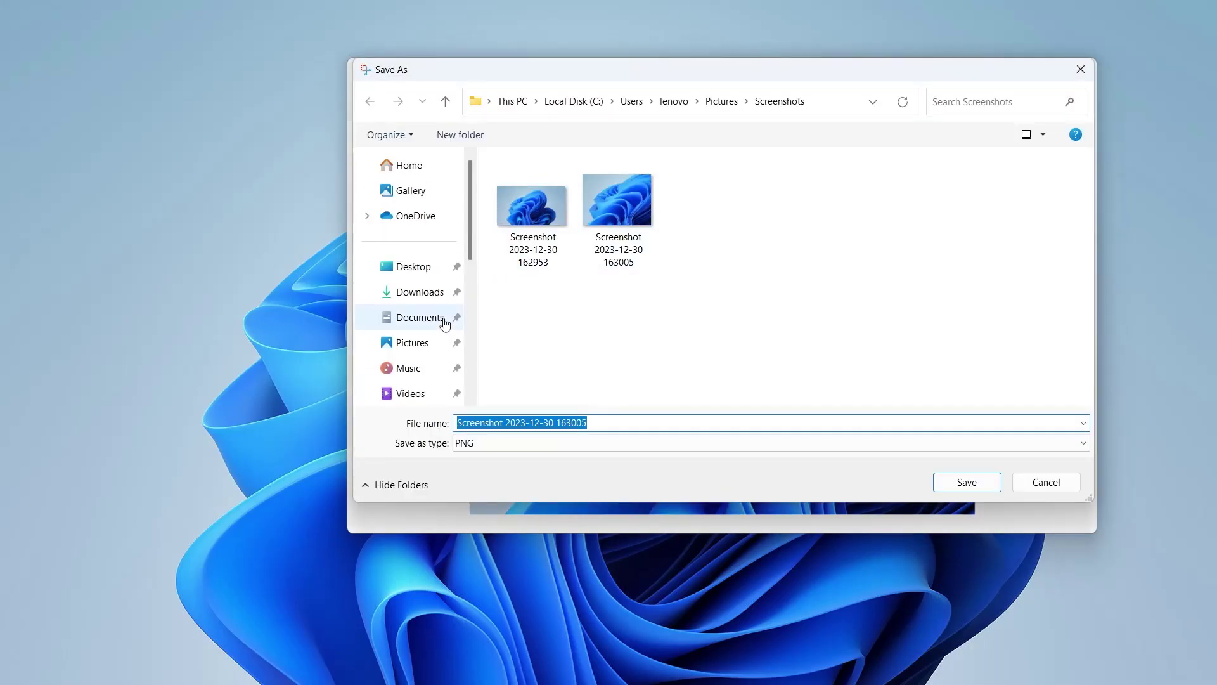
{"action": "left_click", "coordinate": [418, 269]}
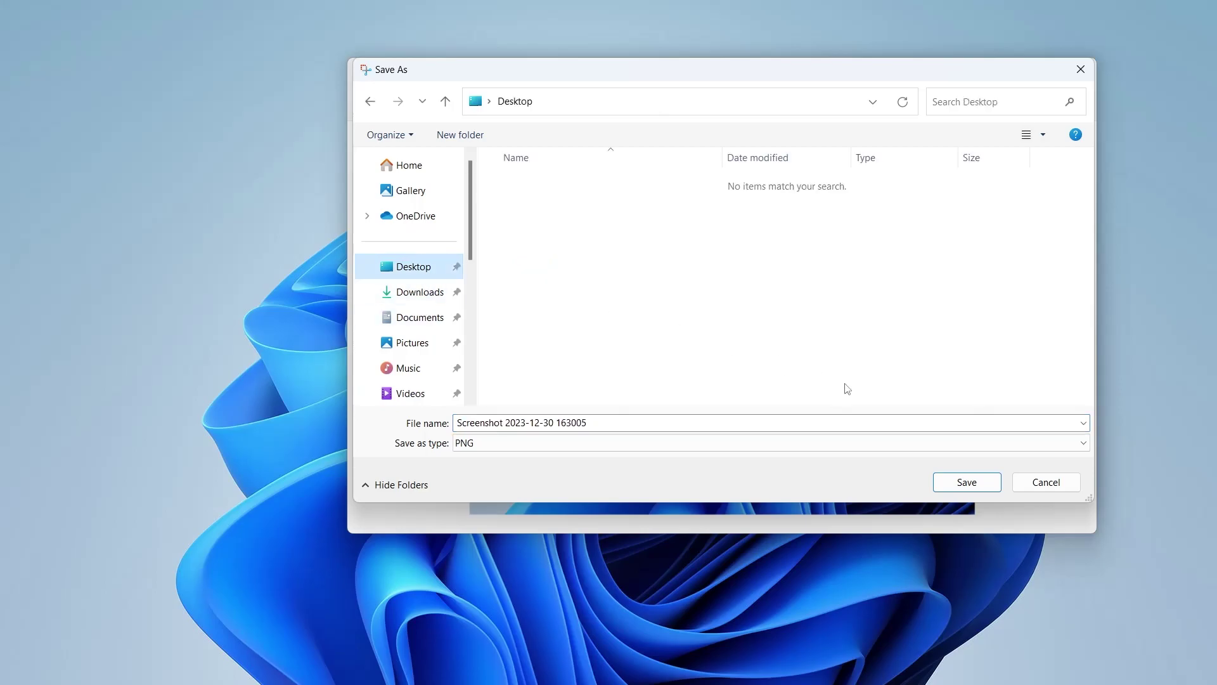
{"action": "left_click", "coordinate": [965, 483]}
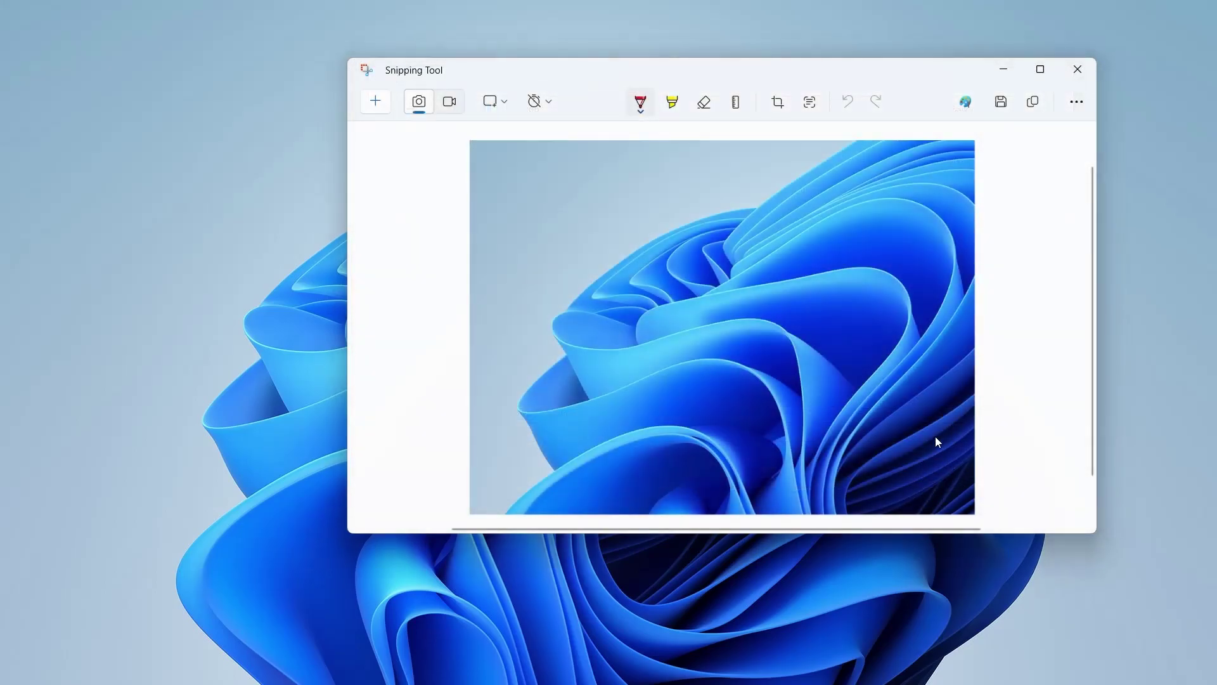